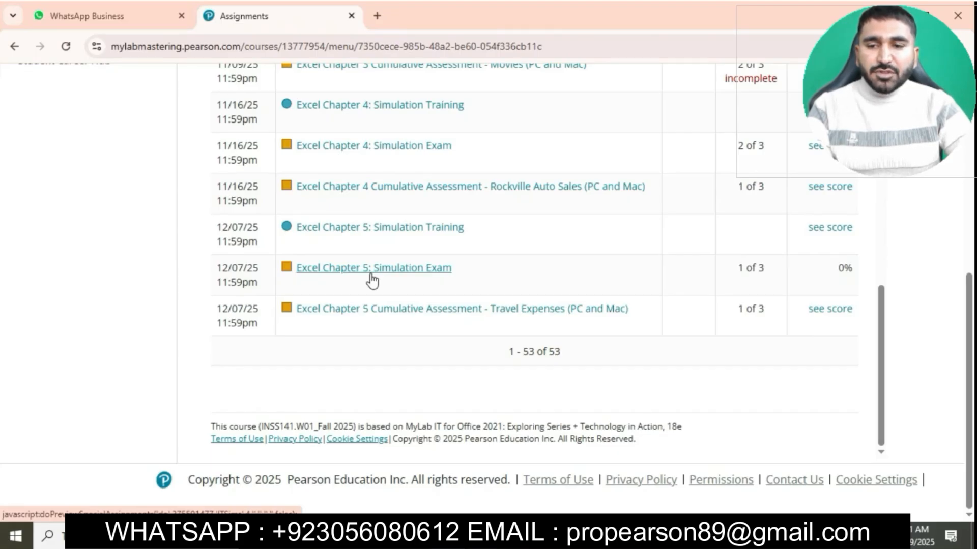
# Open the Excel Chapter 5: Simulation Exam assignment, start the attempt, and launch the simulation
pyautogui.click(372, 279)
pyautogui.click(808, 12)
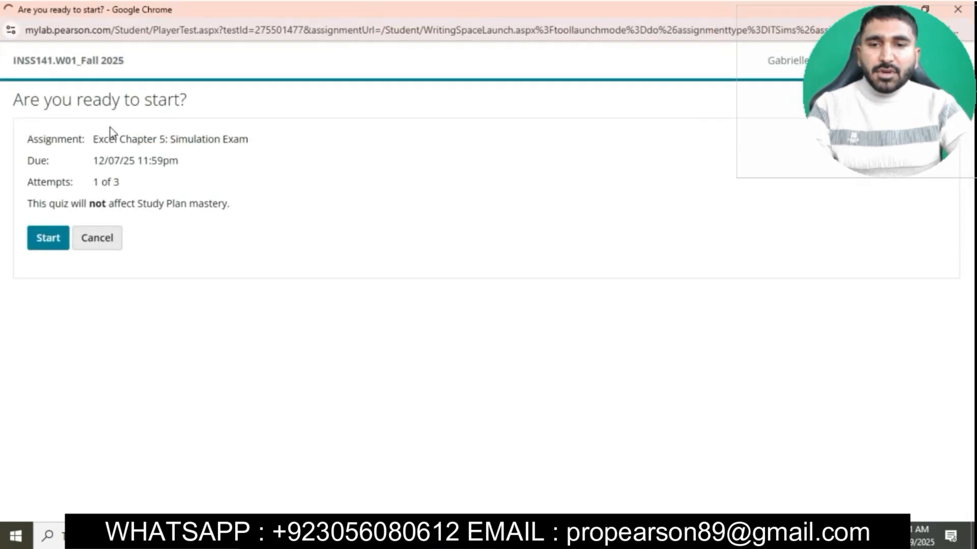
pyautogui.click(44, 239)
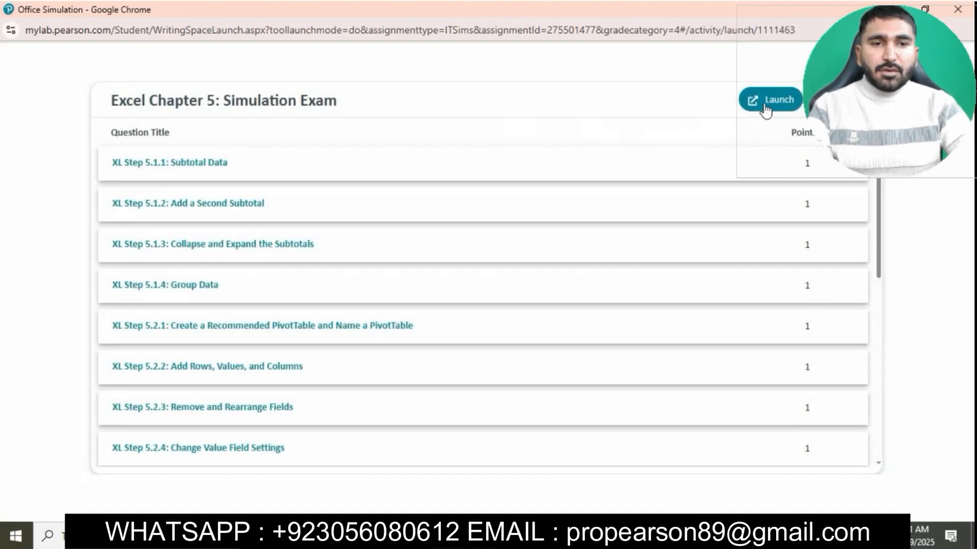
pyautogui.click(764, 103)
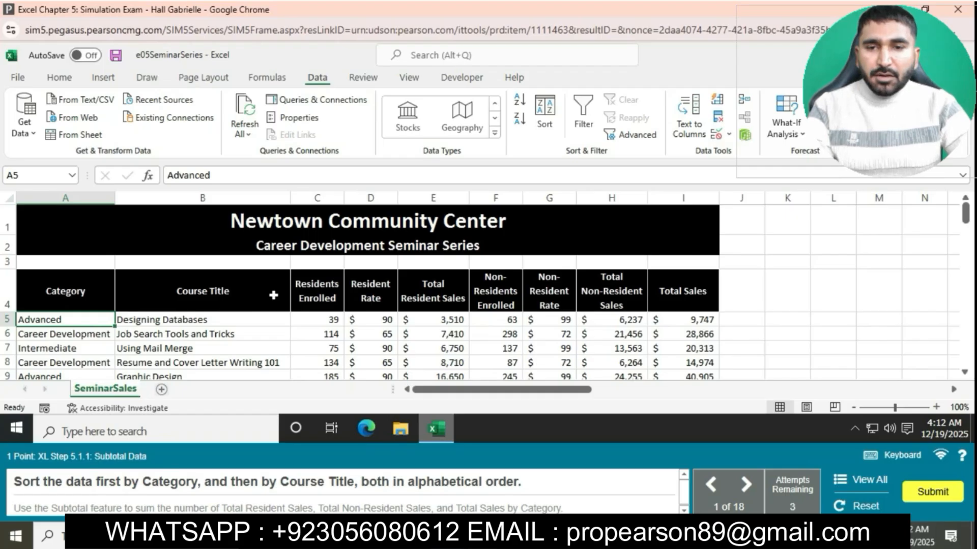
# Sort the seminar data by Category and then by Course Title, both on cell values from A to Z
pyautogui.click(98, 298)
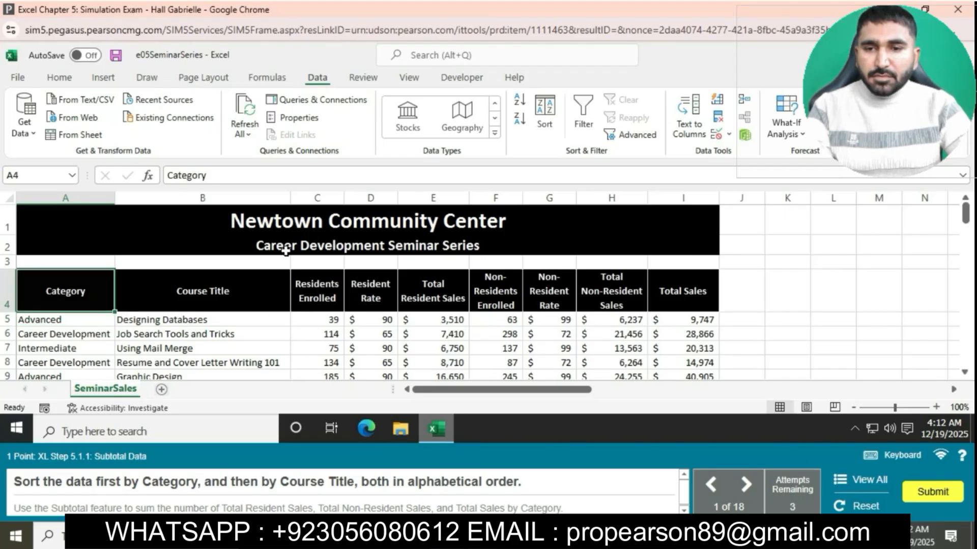
pyautogui.click(65, 80)
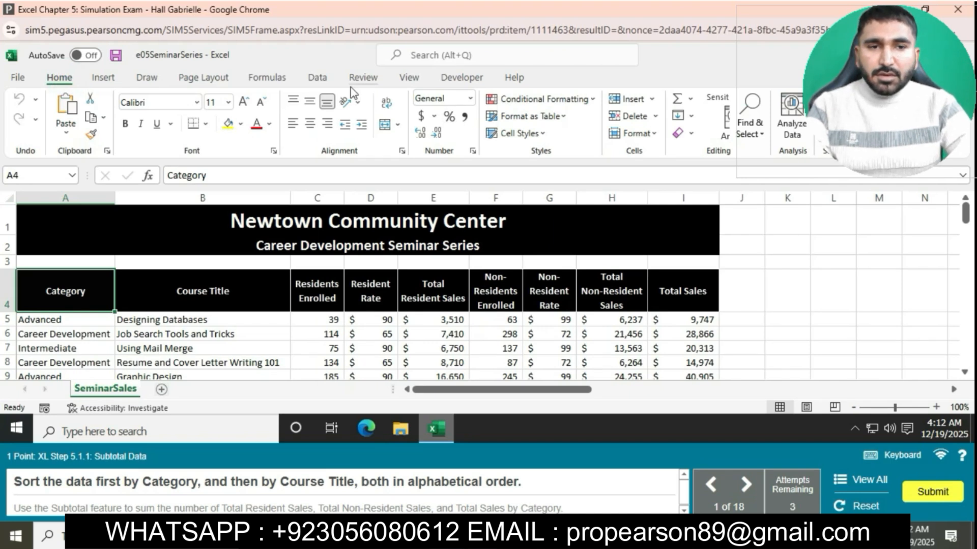
pyautogui.click(317, 77)
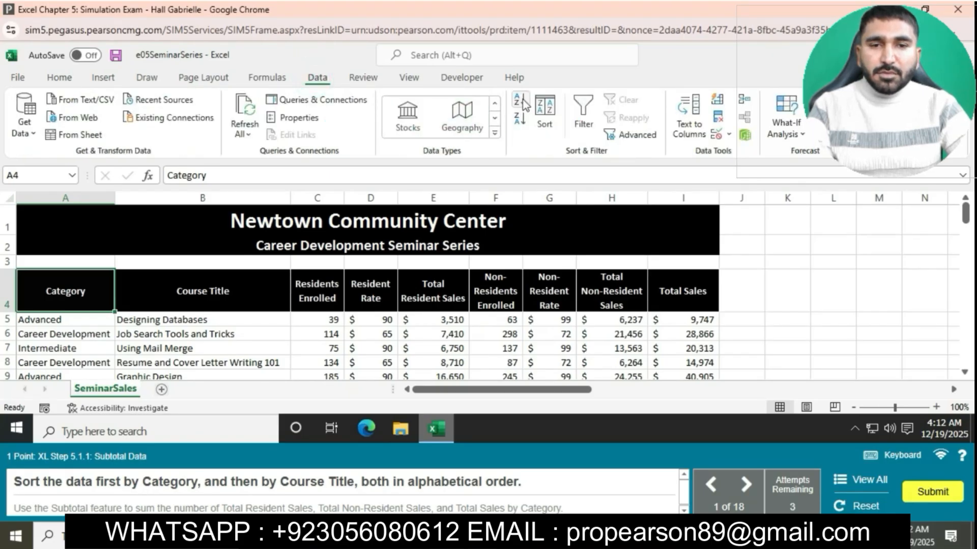
pyautogui.click(544, 112)
pyautogui.click(409, 214)
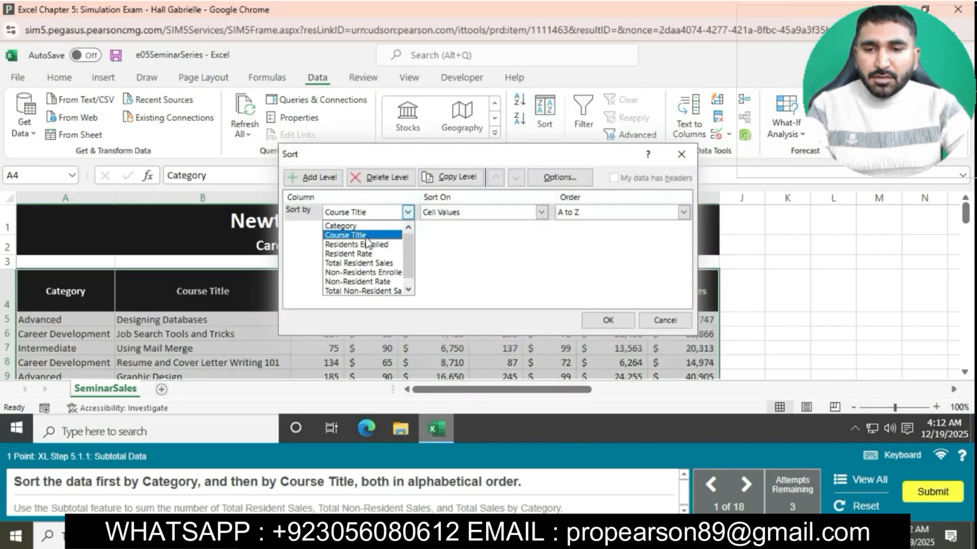
pyautogui.click(341, 225)
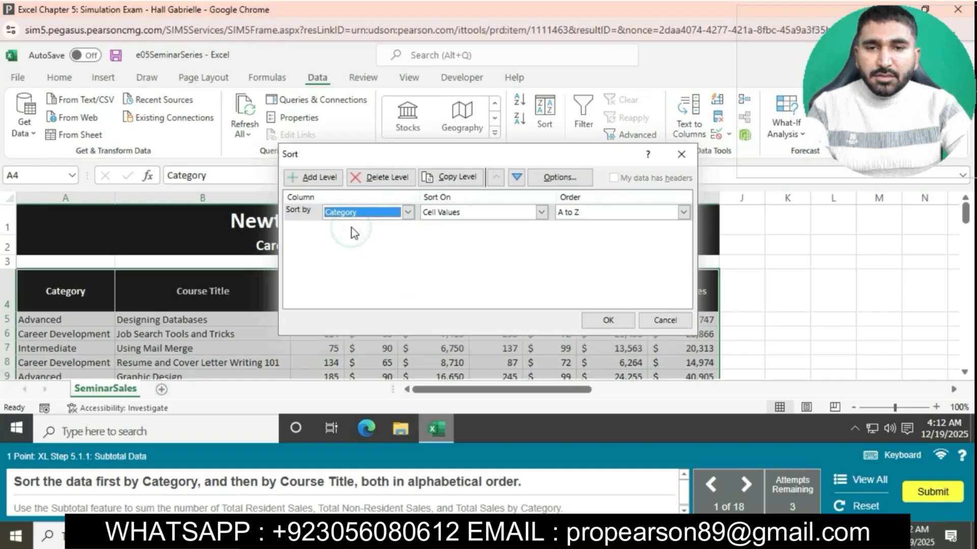
pyautogui.click(326, 177)
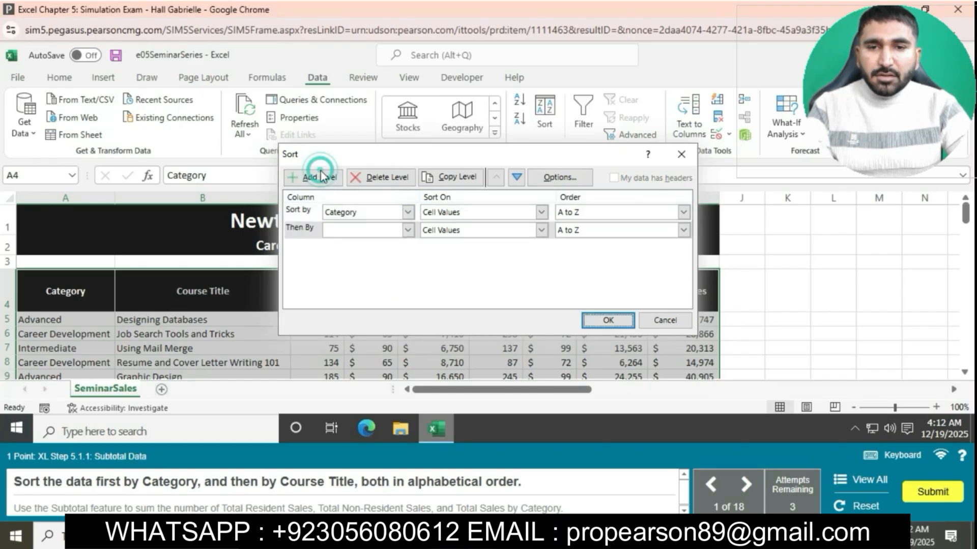
pyautogui.click(408, 231)
pyautogui.click(343, 251)
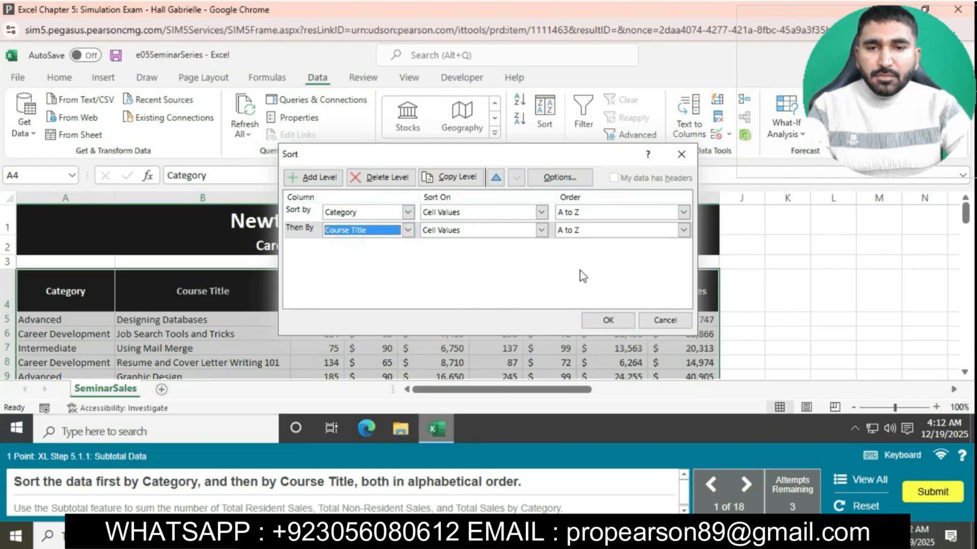
pyautogui.click(607, 321)
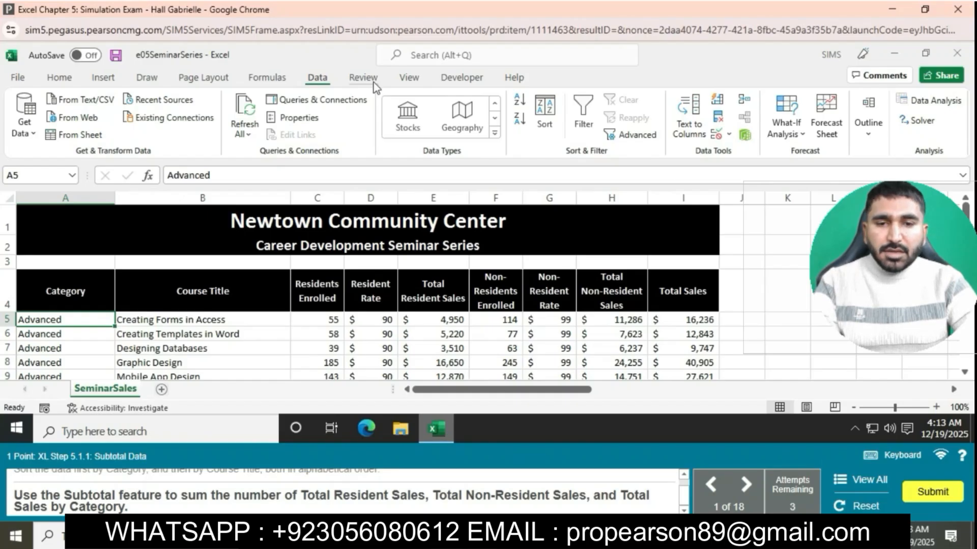
# Add Sum subtotals at each change in Category for Total Resident Sales, Total Non-Resident Sales, and Total Sales
pyautogui.click(642, 324)
pyautogui.click(869, 133)
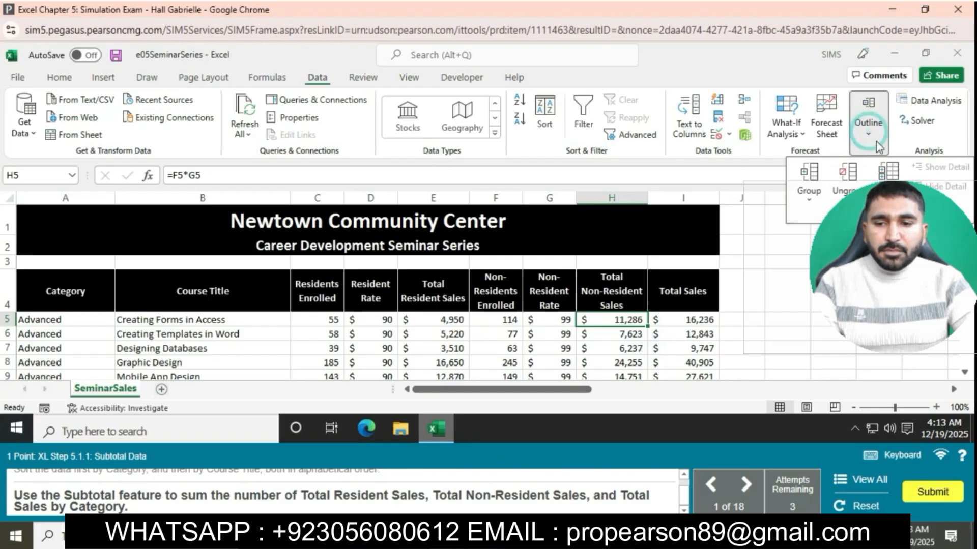
pyautogui.click(895, 176)
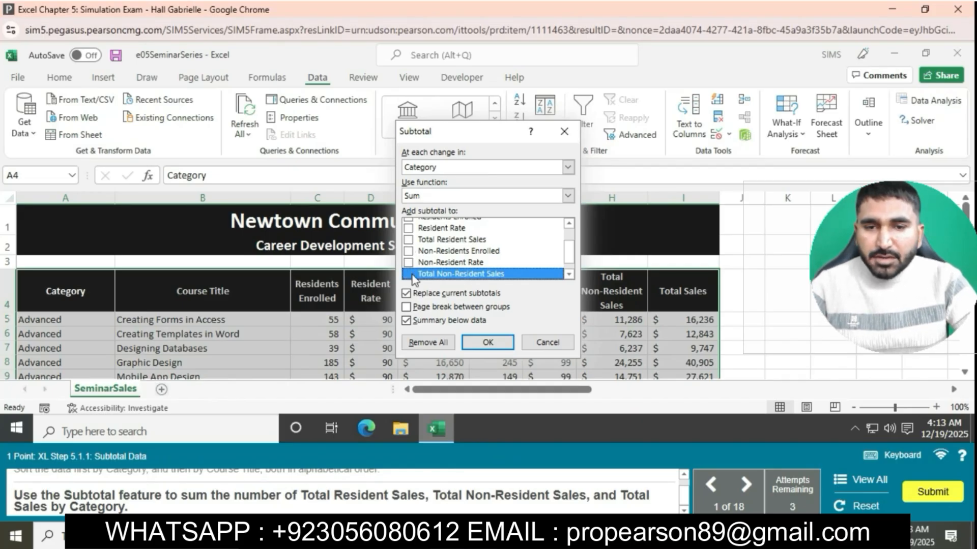
pyautogui.click(409, 240)
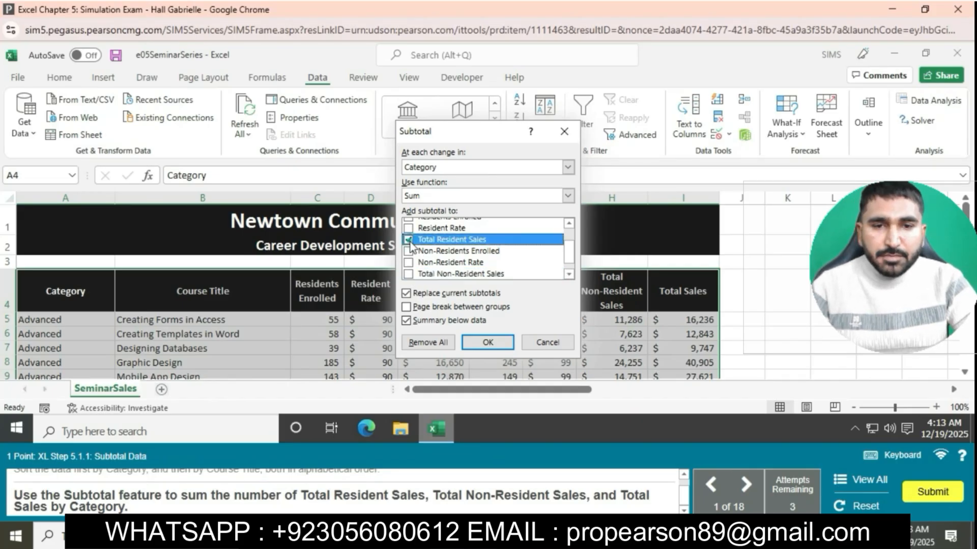
pyautogui.click(409, 274)
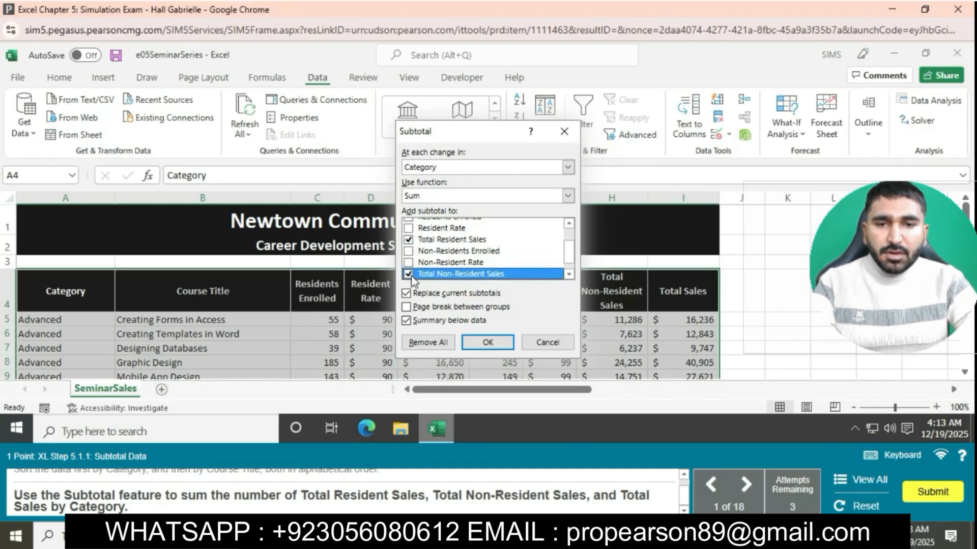
pyautogui.scroll(-1, 435, 244)
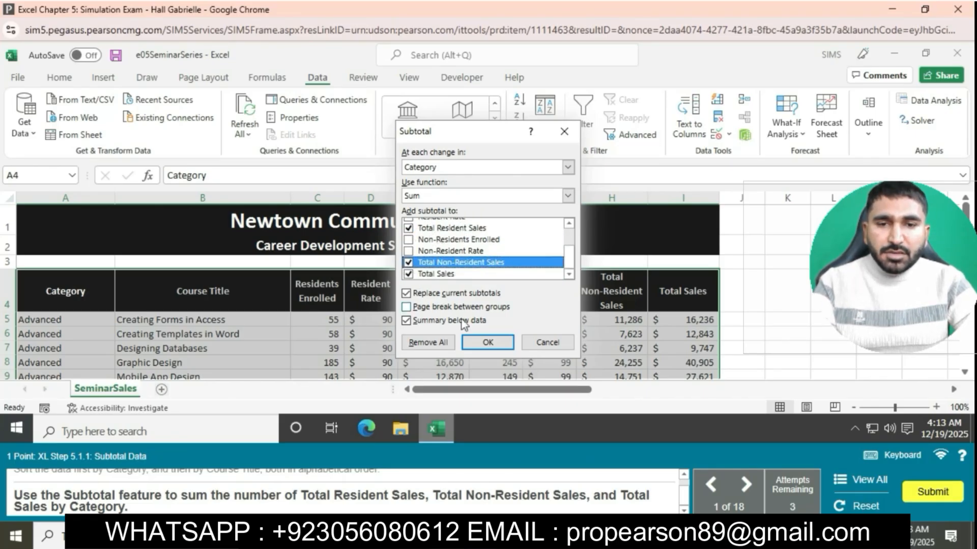
pyautogui.click(487, 342)
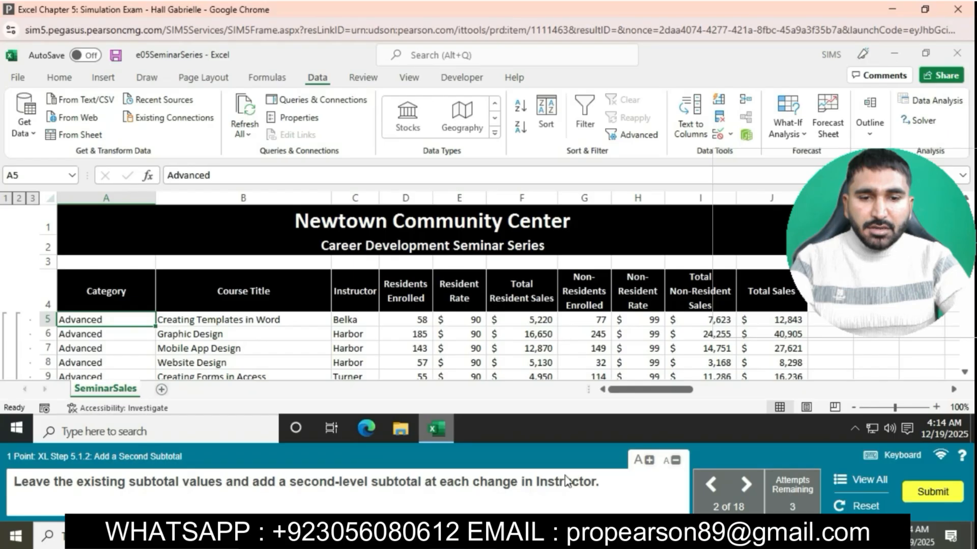
# Add a second-level Sum subtotal of Total Sales at each change in Instructor, without replacing the current subtotals
pyautogui.click(921, 186)
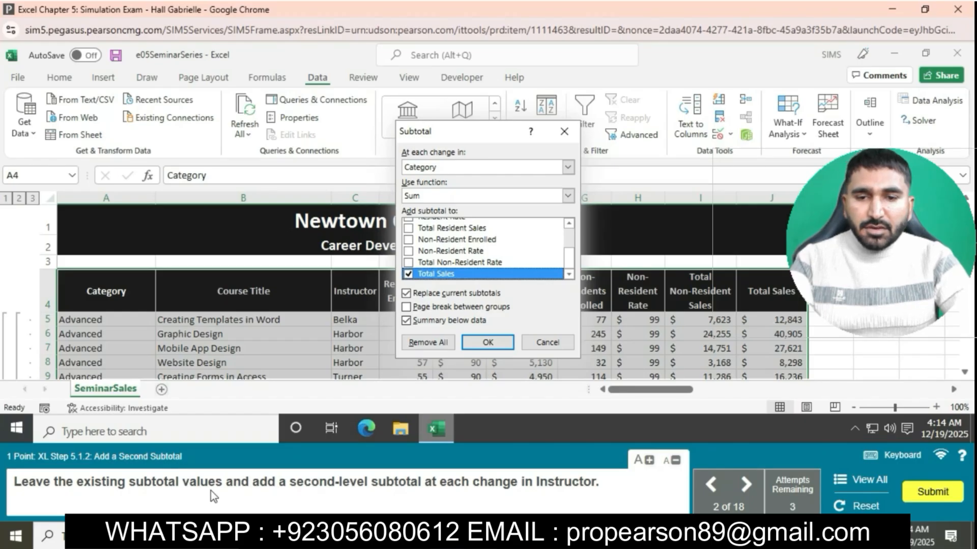
pyautogui.click(407, 294)
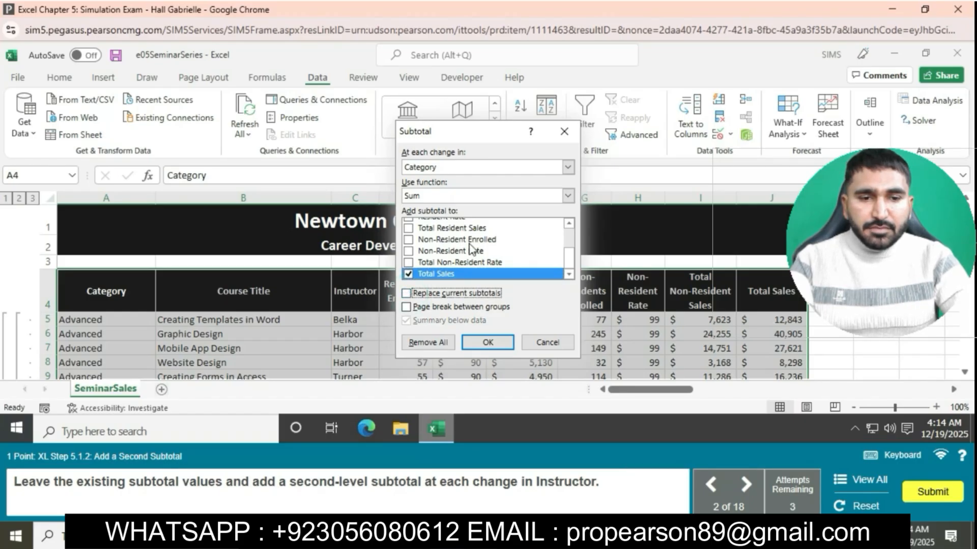
pyautogui.click(568, 167)
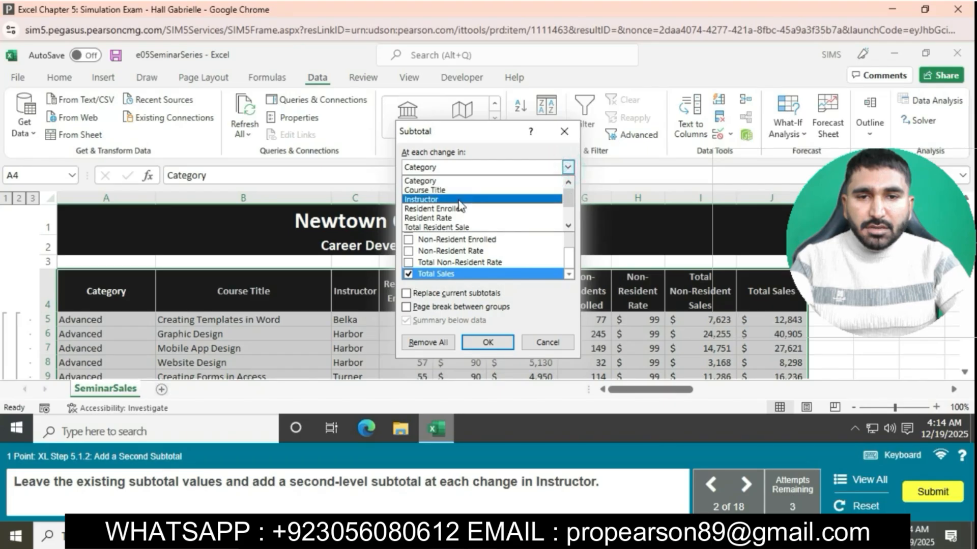
pyautogui.click(488, 194)
pyautogui.click(489, 343)
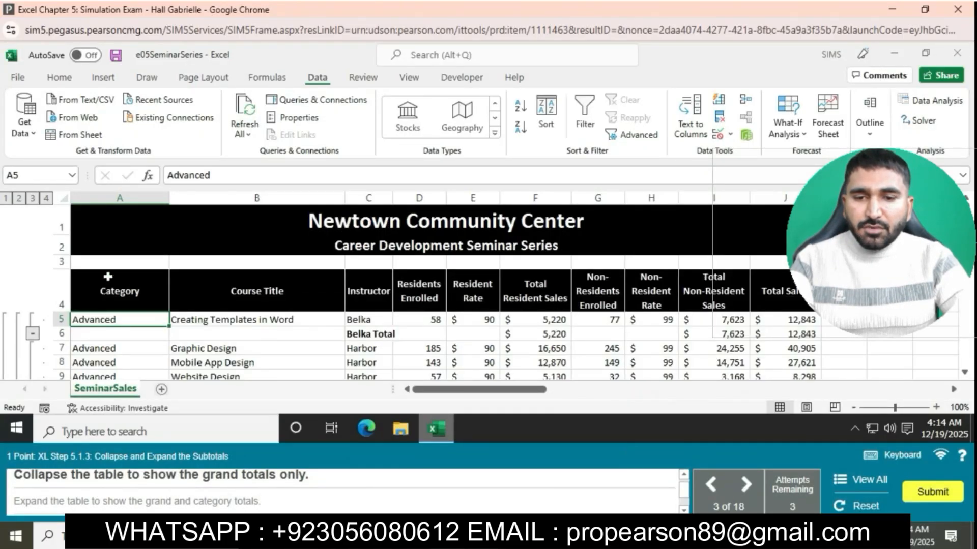
# Collapse the subtotaled table to the grand totals only, then expand it through the category totals to the entire table
pyautogui.click(33, 199)
pyautogui.click(19, 198)
pyautogui.click(6, 198)
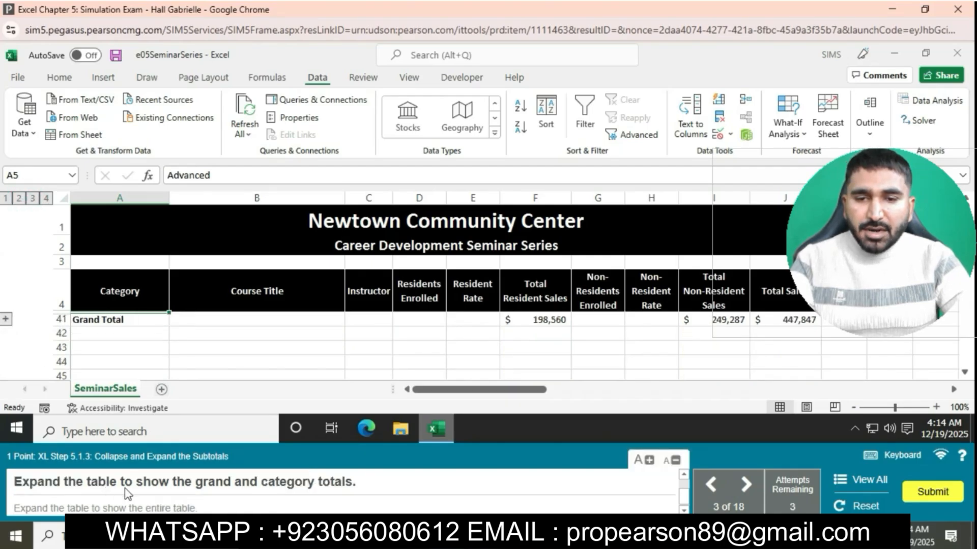
pyautogui.click(19, 199)
pyautogui.click(31, 198)
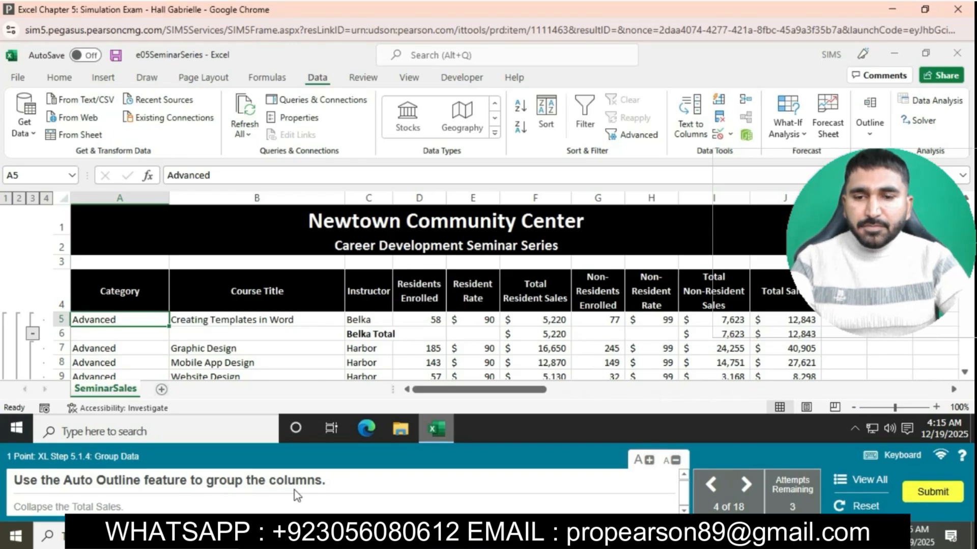
# Group the columns with Auto Outline and collapse the Total Sales group
pyautogui.click(869, 119)
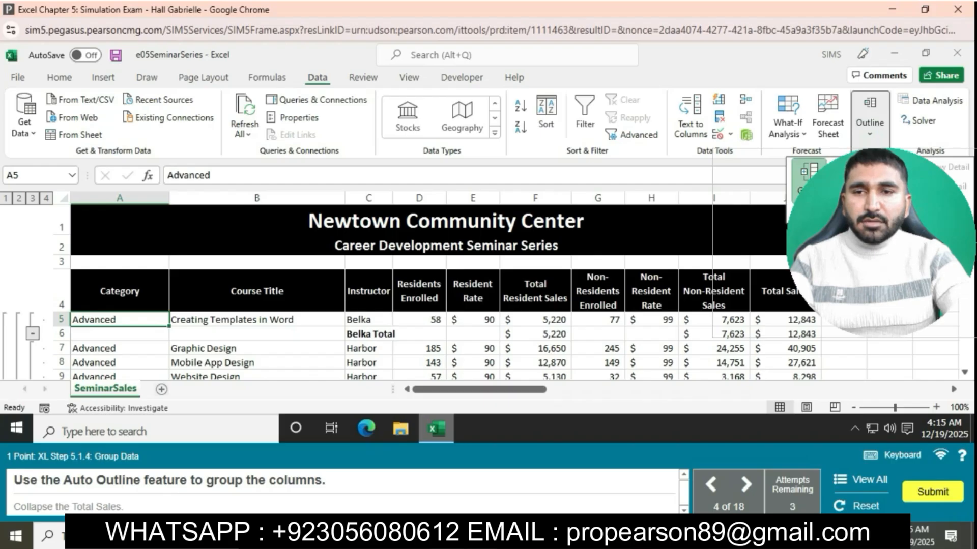
pyautogui.click(812, 203)
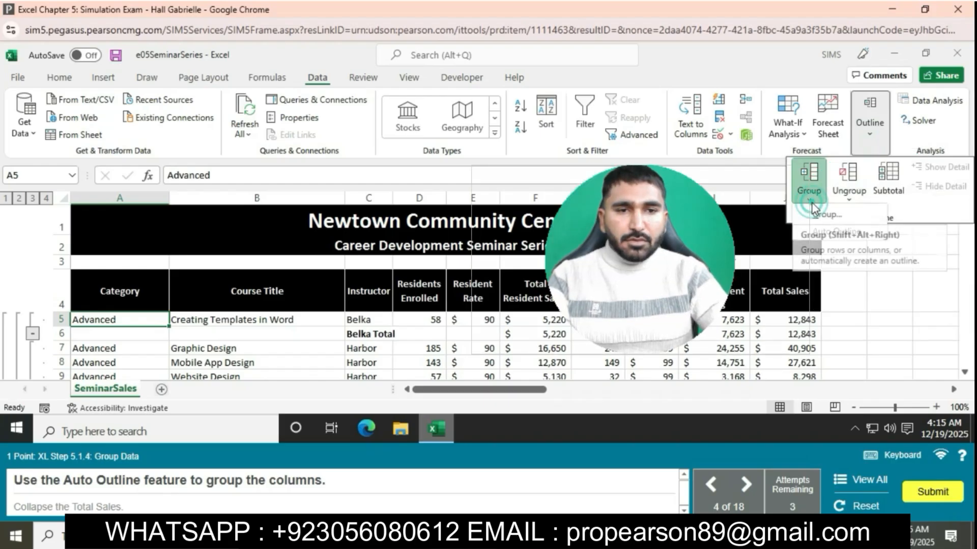
pyautogui.click(824, 229)
pyautogui.click(472, 256)
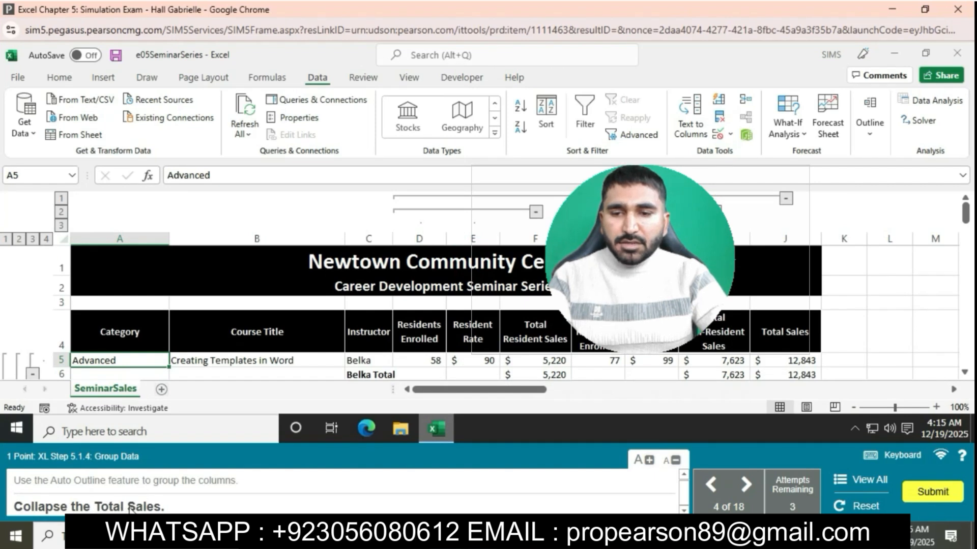
pyautogui.click(784, 198)
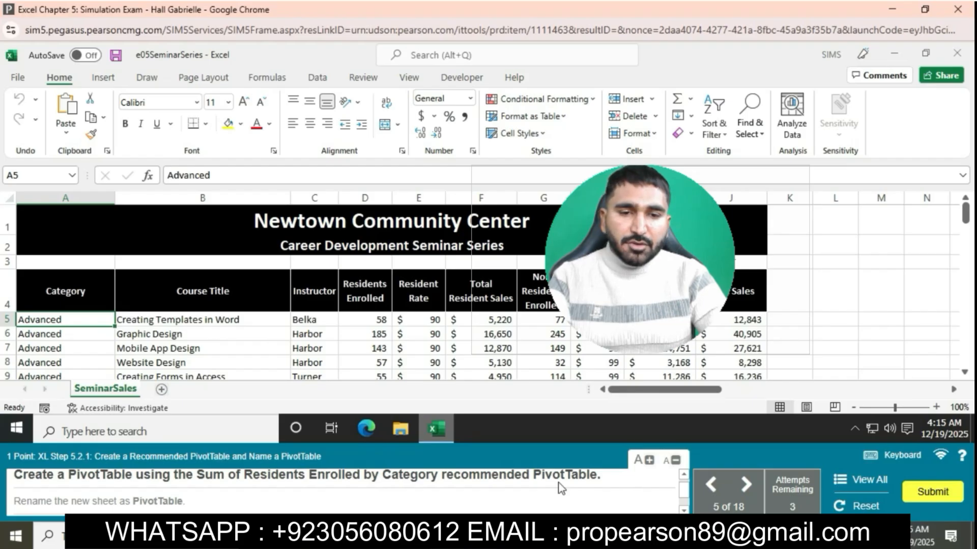
# Create a PivotTable from the recommended Sum of Residents Enrolled by Category layout
pyautogui.click(103, 77)
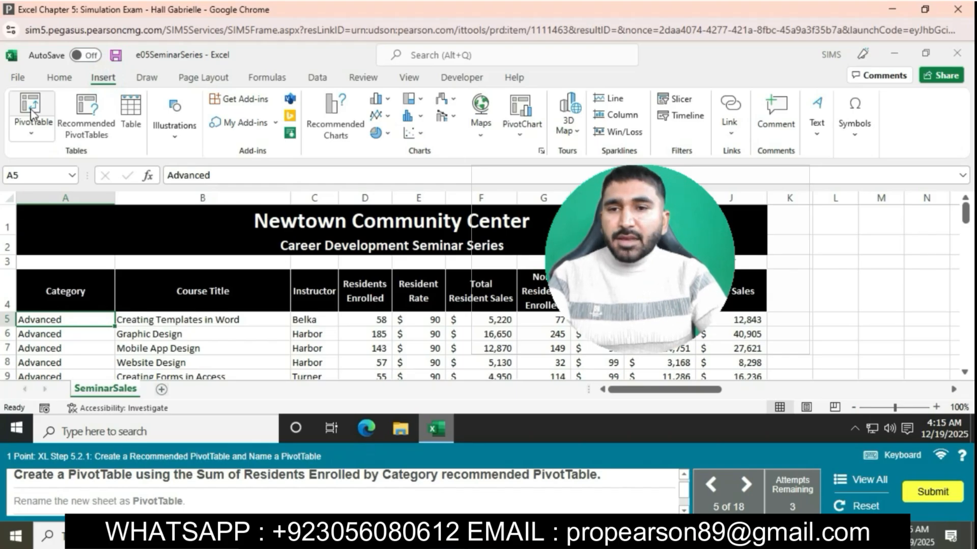
pyautogui.click(78, 110)
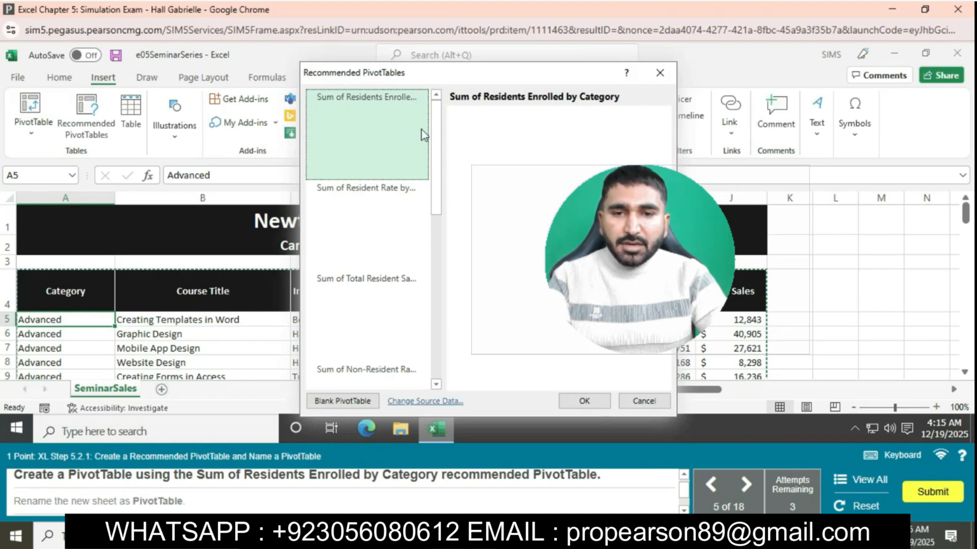
pyautogui.click(585, 400)
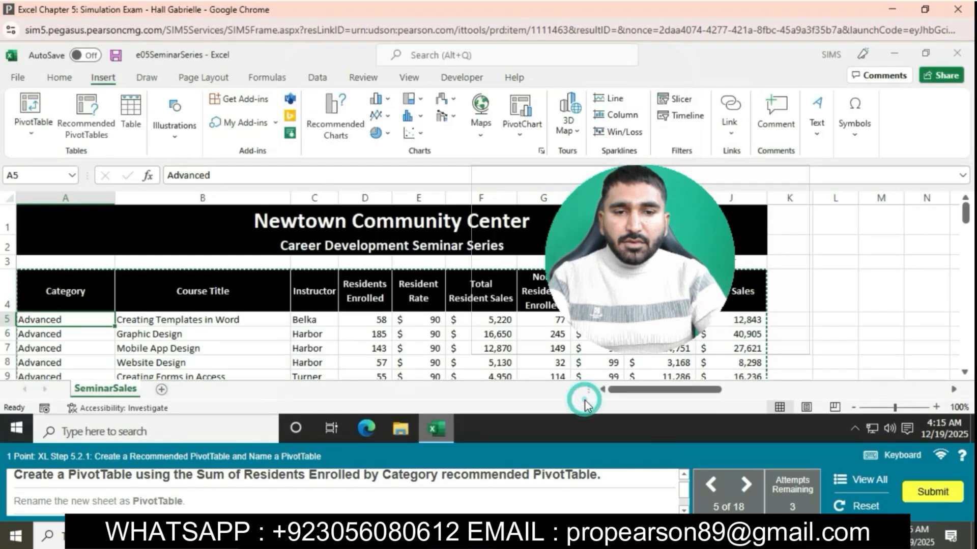
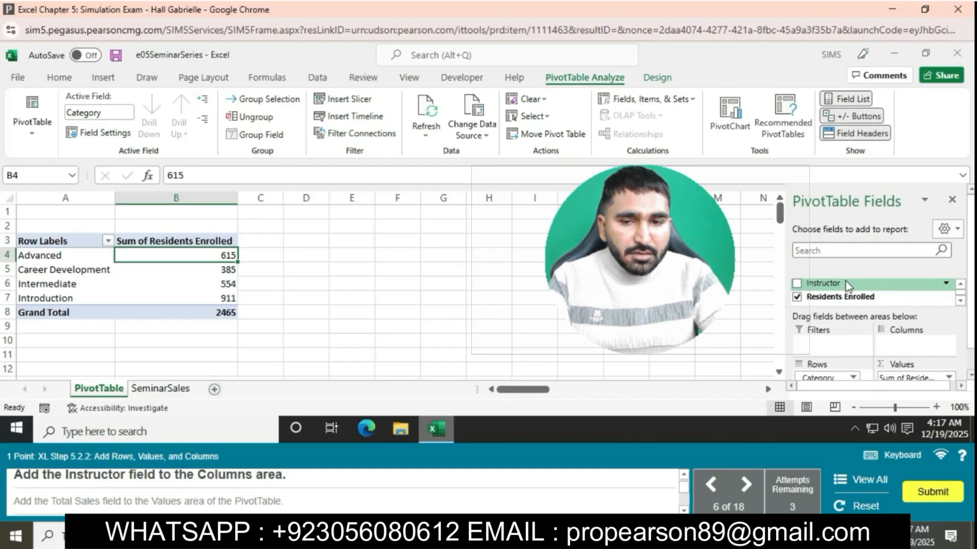
# Add the Instructor field to the PivotTable's Columns area and the Total Sales field to its Values area
pyautogui.moveTo(845, 281); pyautogui.dragTo(911, 343)
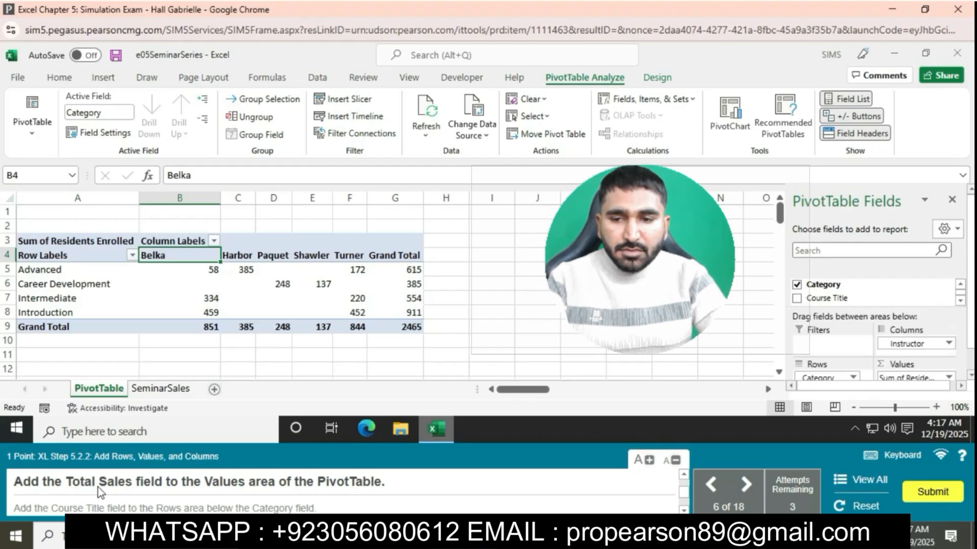
pyautogui.scroll(-1, 876, 352)
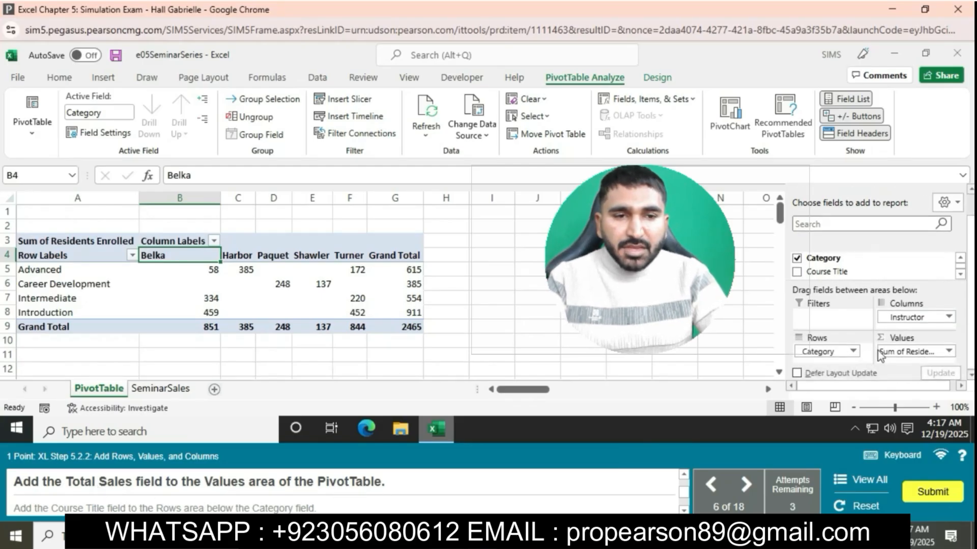
pyautogui.click(958, 277)
pyautogui.click(960, 275)
pyautogui.scroll(-2, 893, 279)
pyautogui.moveTo(888, 279); pyautogui.dragTo(910, 356)
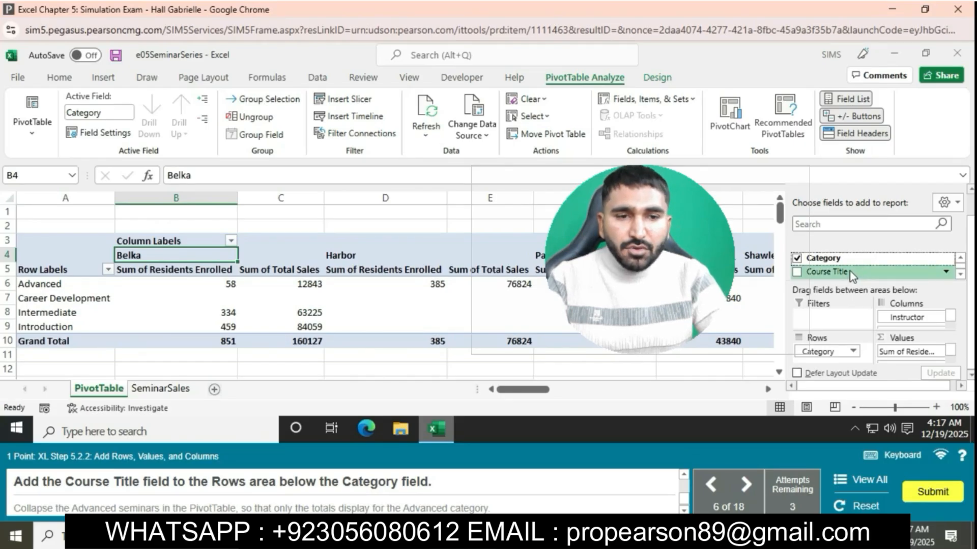
# Add the Course Title field to the Rows area below Category and collapse the Advanced seminars
pyautogui.moveTo(850, 276); pyautogui.dragTo(845, 359)
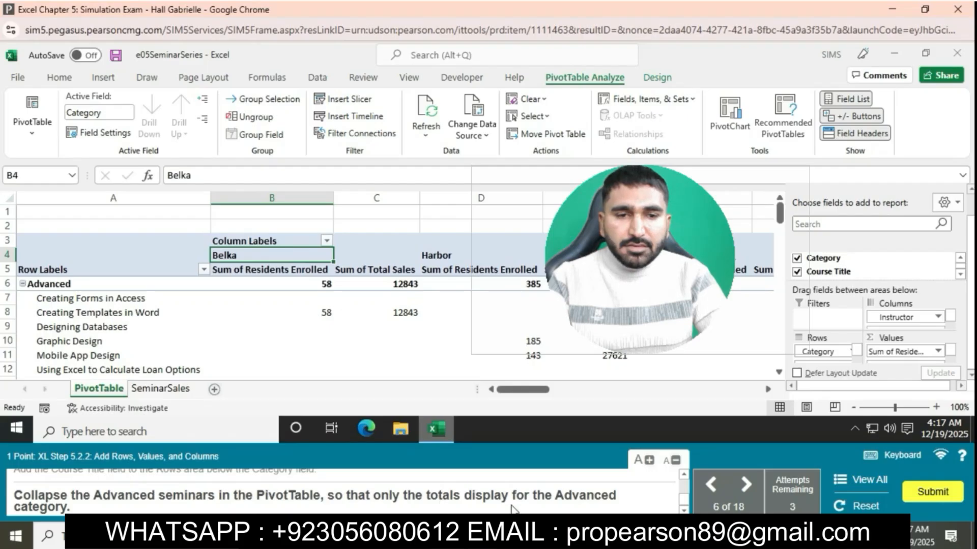
pyautogui.click(23, 284)
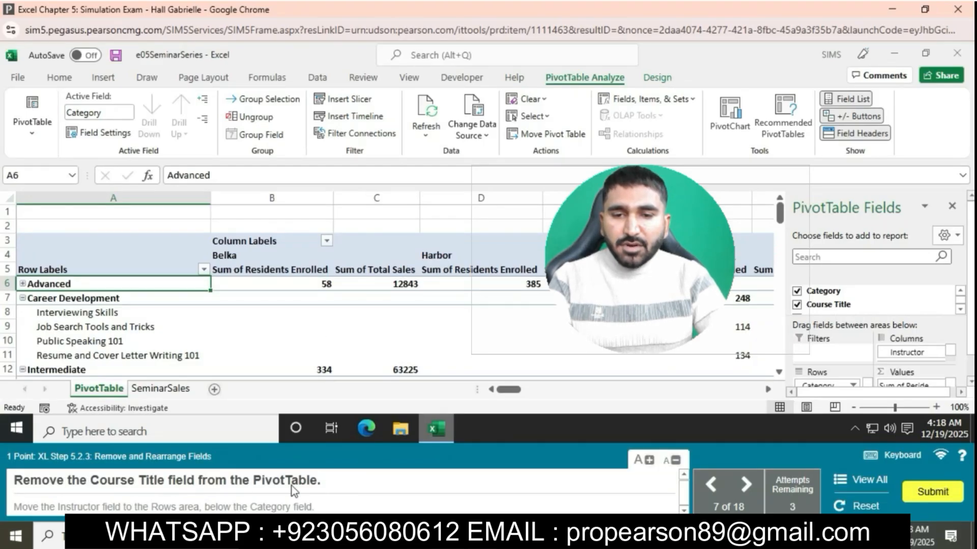
# Remove the Course Title field from the PivotTable and move the Instructor field to the Rows area below Category
pyautogui.scroll(-1, 865, 340)
pyautogui.scroll(-1, 901, 361)
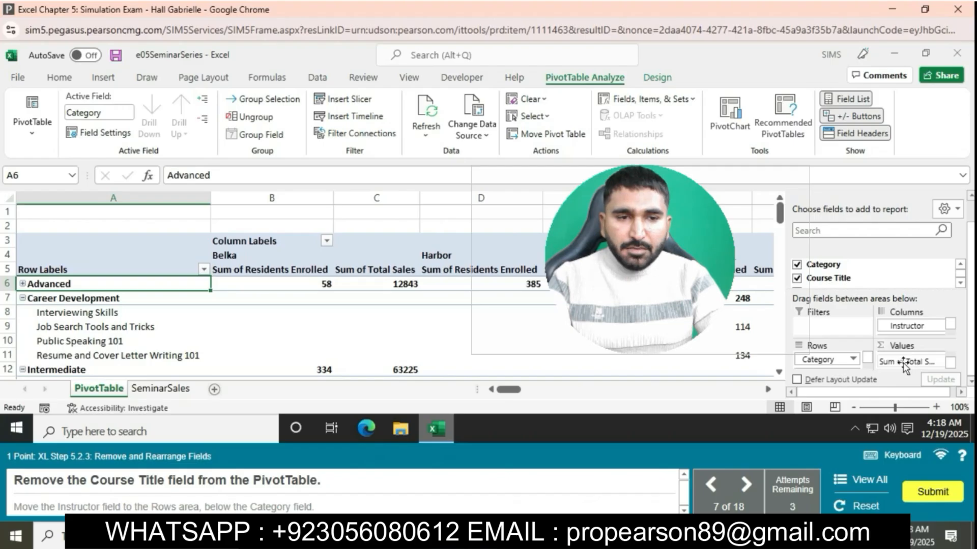
pyautogui.scroll(-1, 868, 370)
pyautogui.click(854, 361)
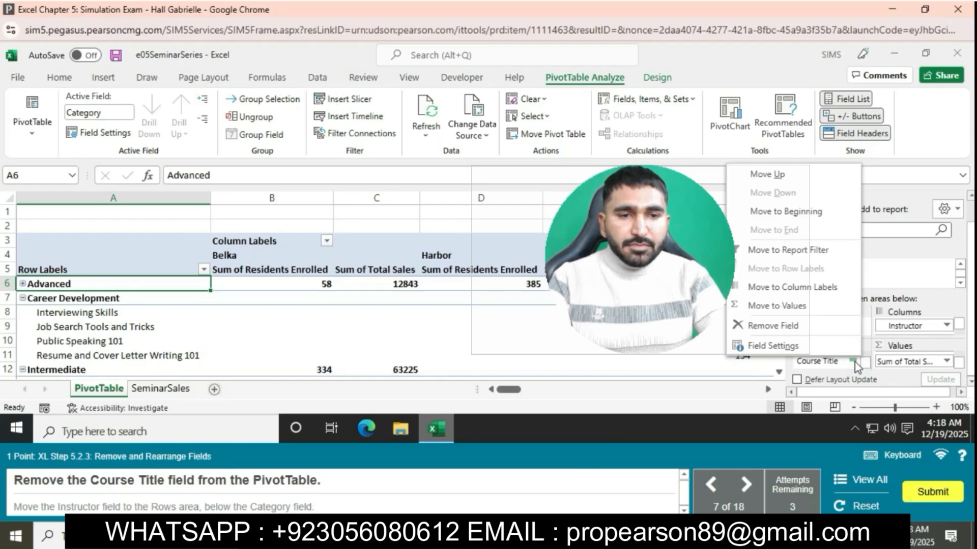
pyautogui.click(821, 328)
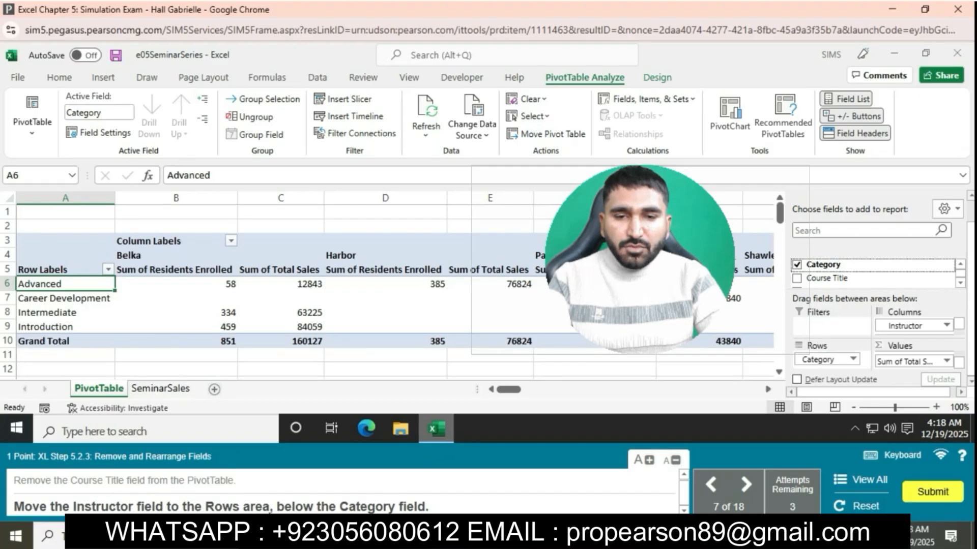
pyautogui.moveTo(908, 325); pyautogui.dragTo(826, 372)
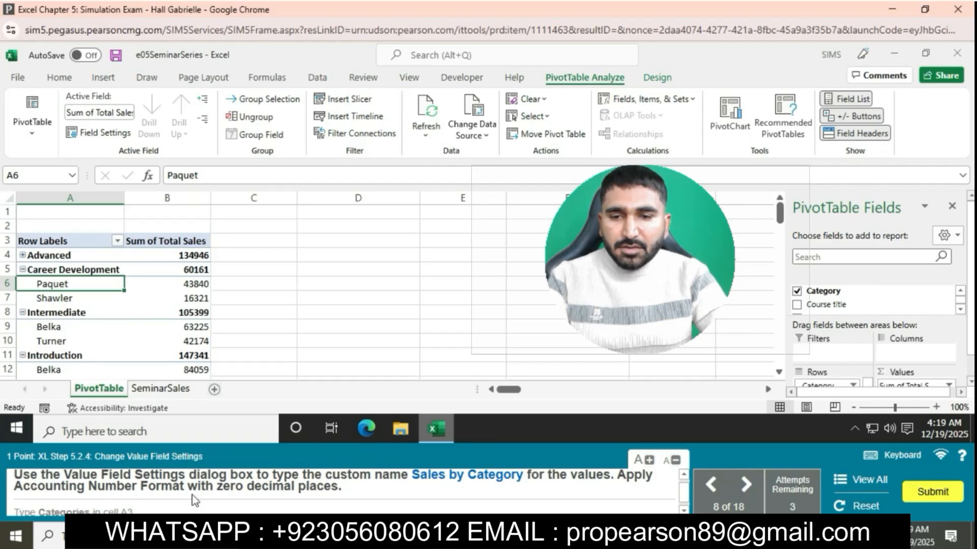
pyautogui.scroll(-1, 921, 383)
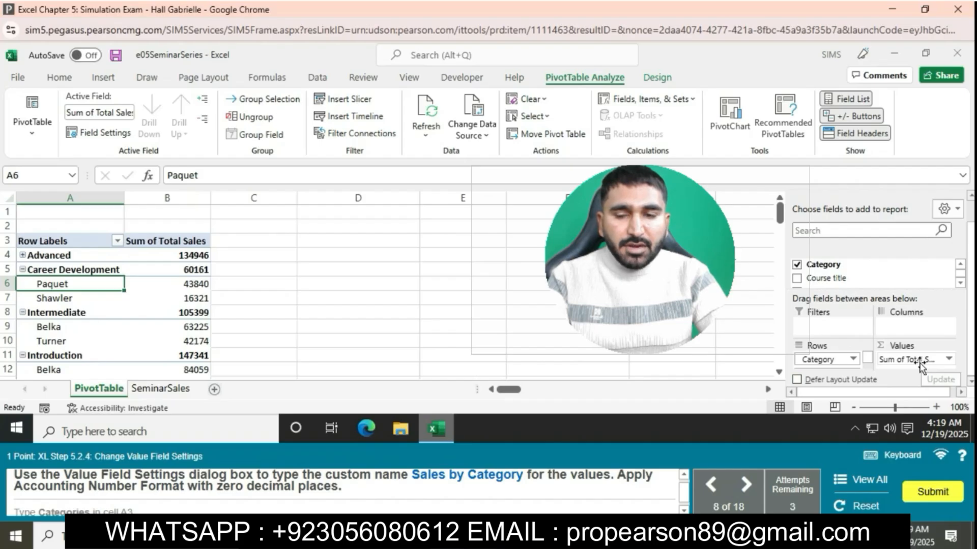
pyautogui.click(944, 359)
pyautogui.click(923, 346)
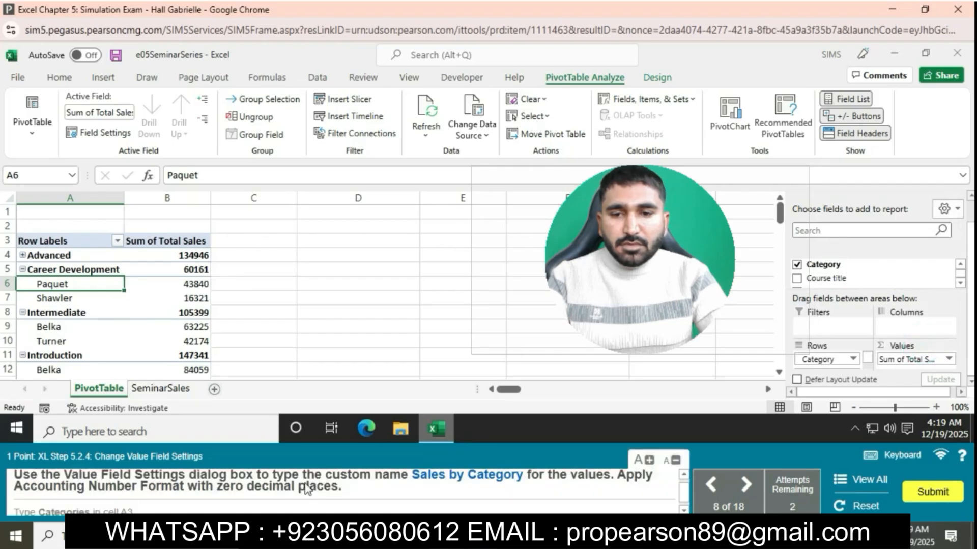
# Set the custom name of the Sum of Total Sales value field to Sales by Category in its Value Field Settings
pyautogui.click(172, 240)
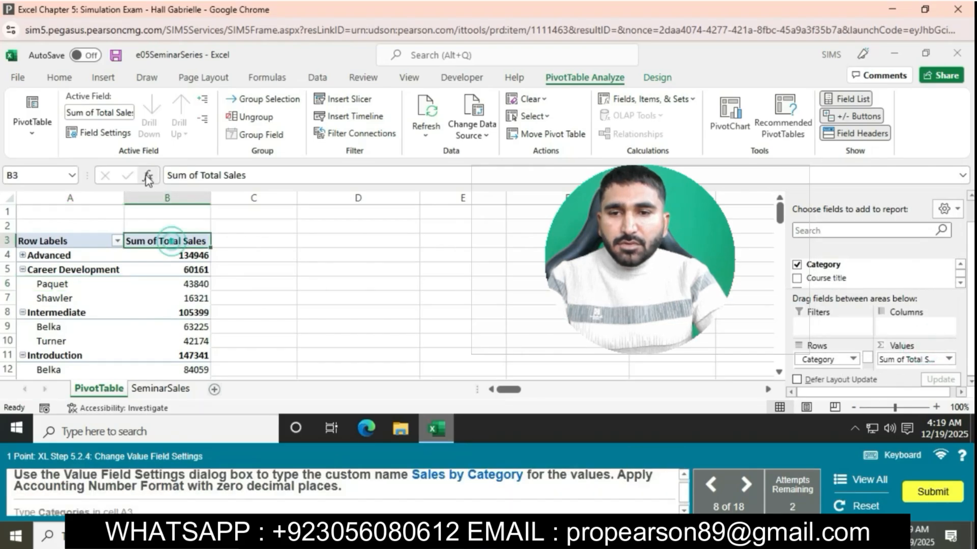
pyautogui.click(107, 133)
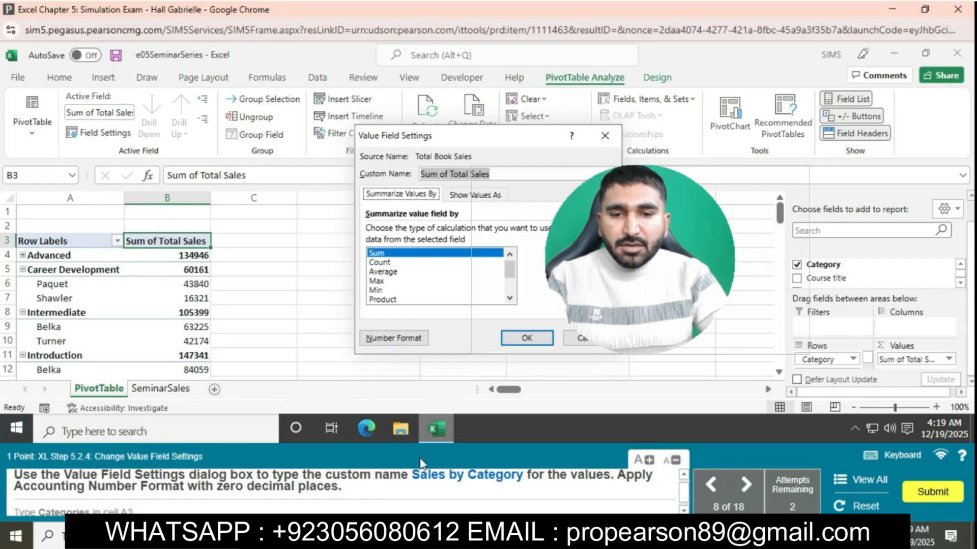
pyautogui.write('Sales by Cat')
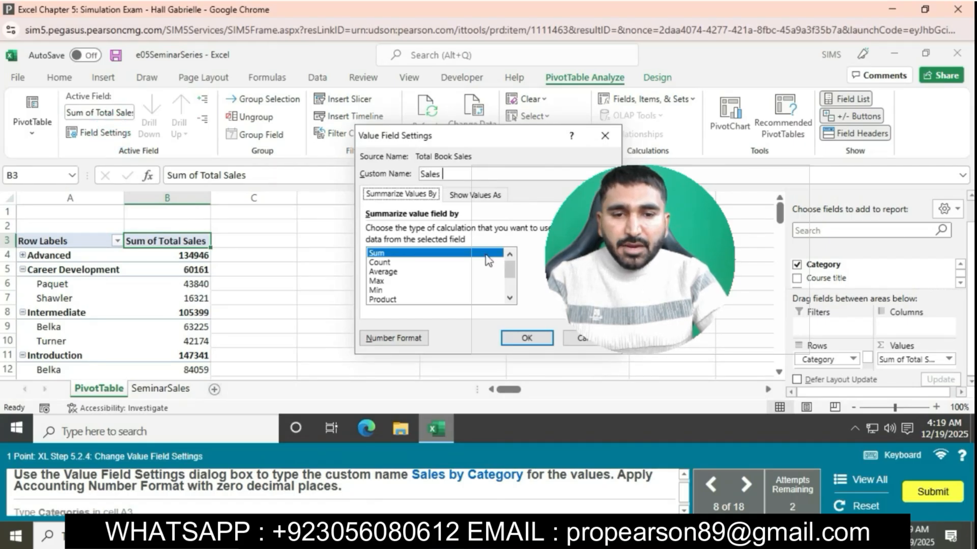
pyautogui.write('egory')
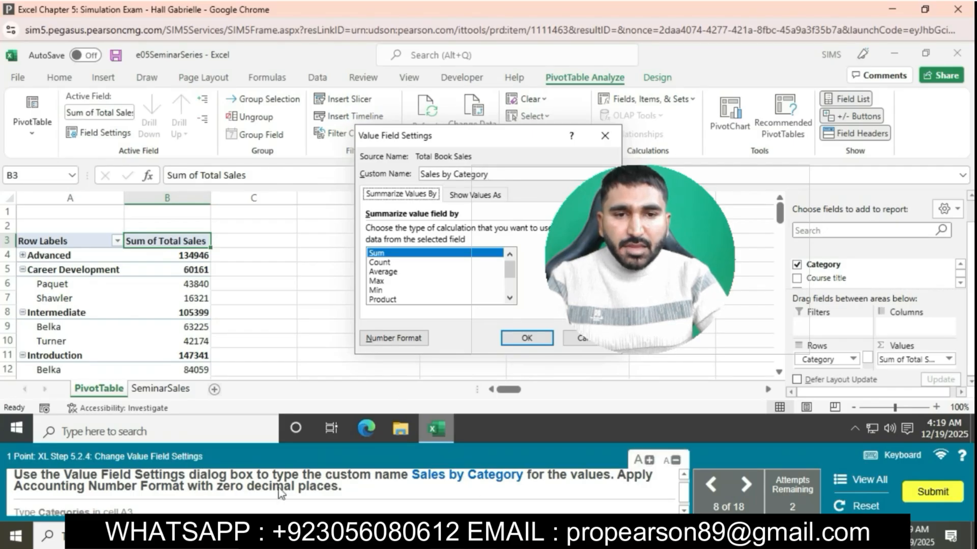
# Apply the Accounting number format with 0 decimal places to the value field and accept its settings
pyautogui.click(394, 338)
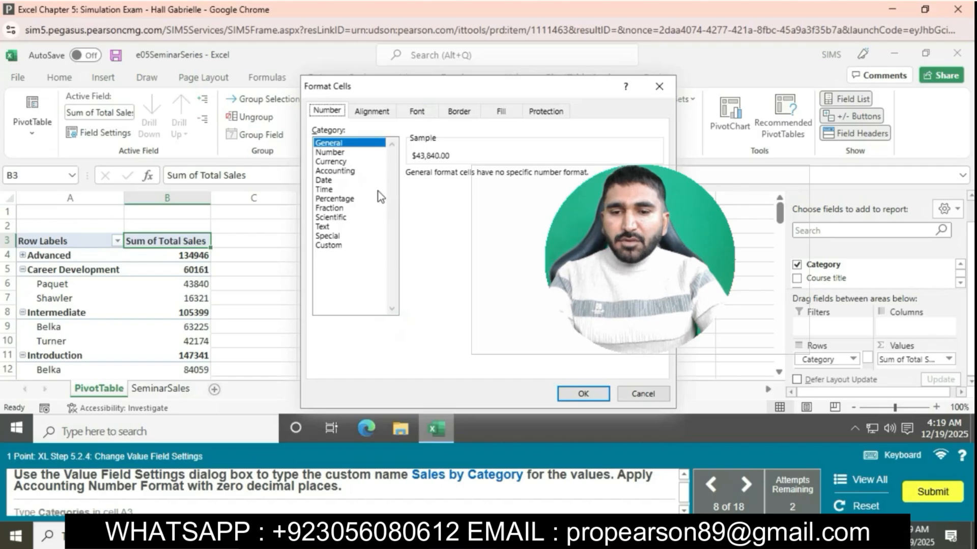
pyautogui.click(349, 172)
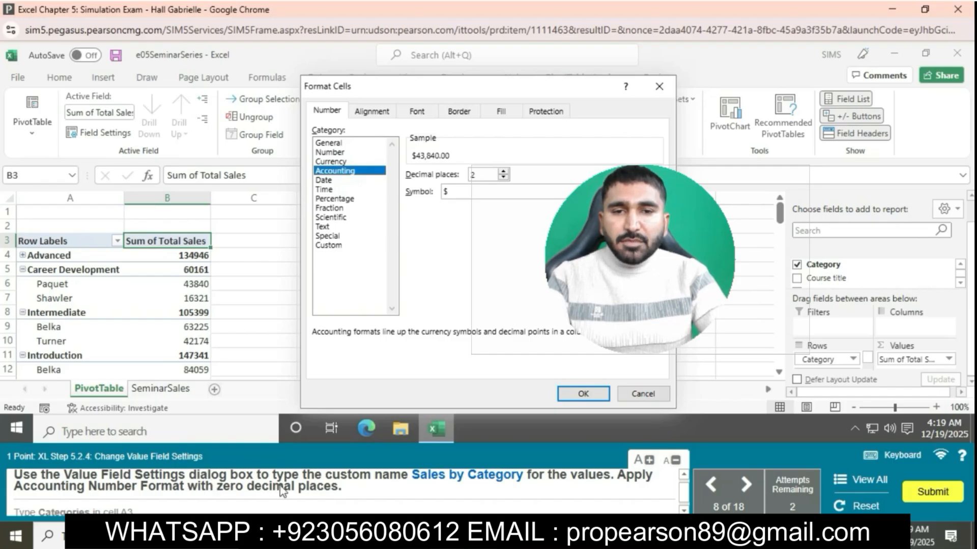
pyautogui.click(503, 178)
pyautogui.click(503, 178)
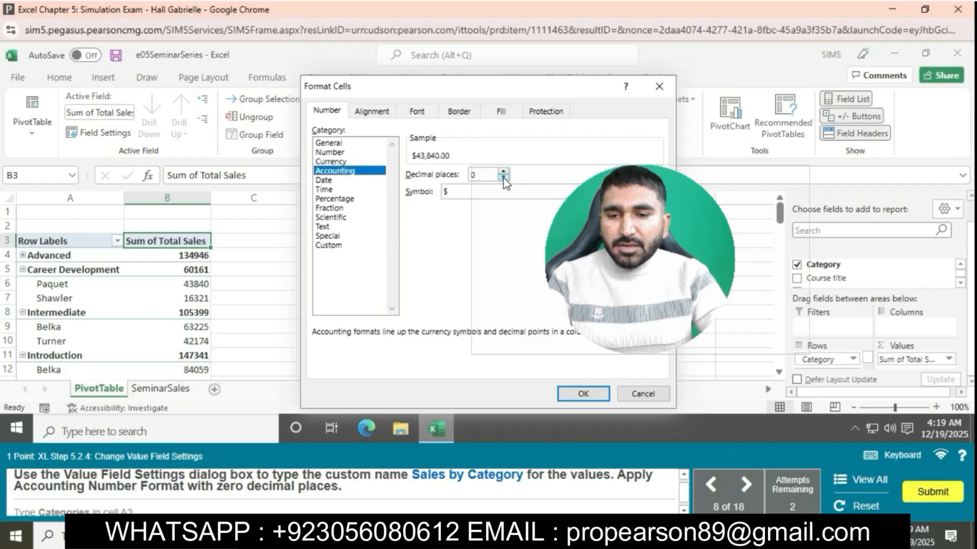
pyautogui.click(503, 178)
pyautogui.click(583, 393)
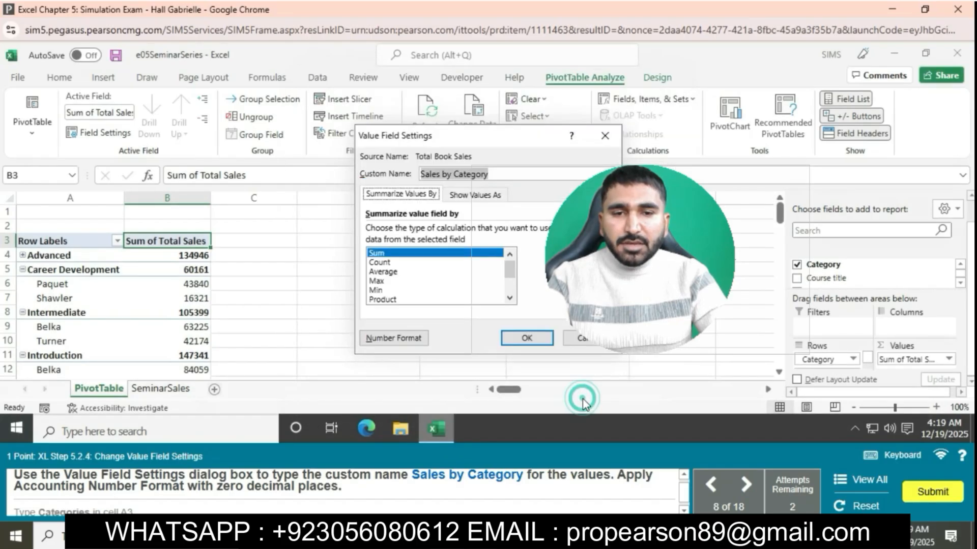
pyautogui.click(525, 337)
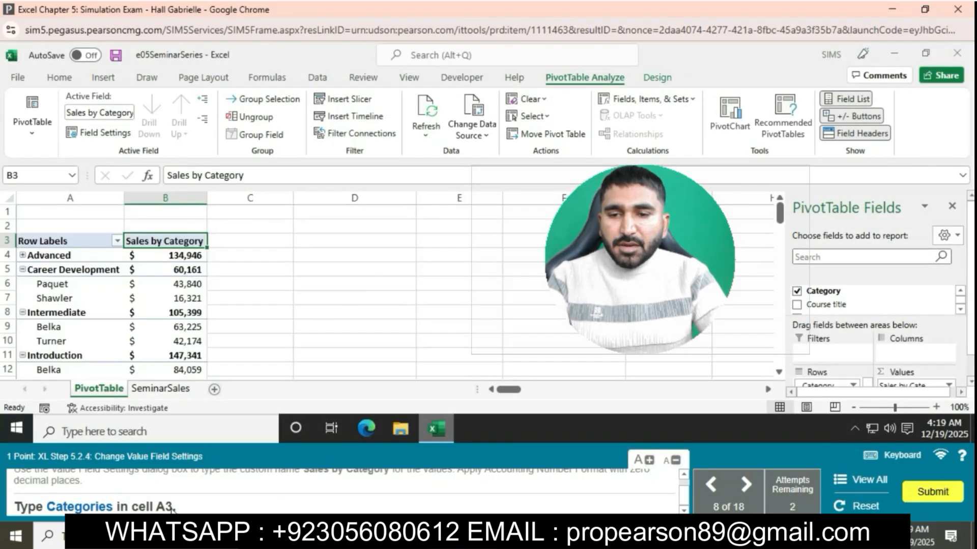